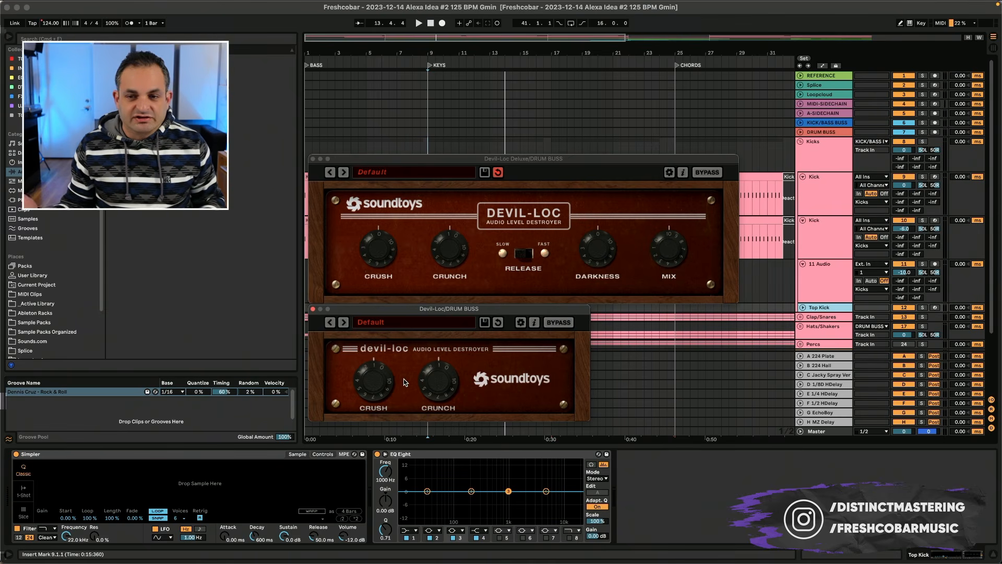
Select Devil-Loc on the DRUM BUSS, start playback, and compare the drums with the bus solo off and on
left_click(470, 210)
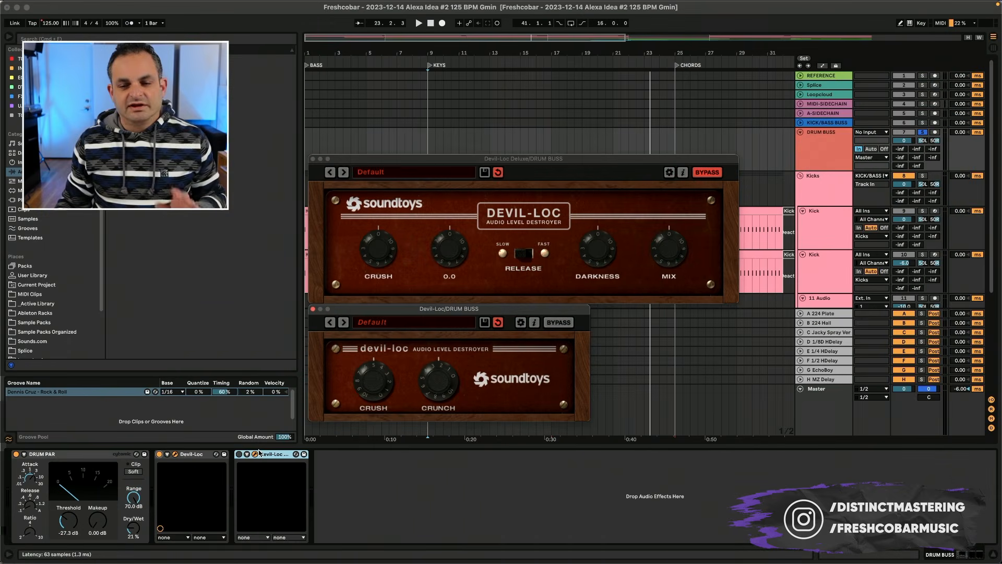
left_click(190, 454)
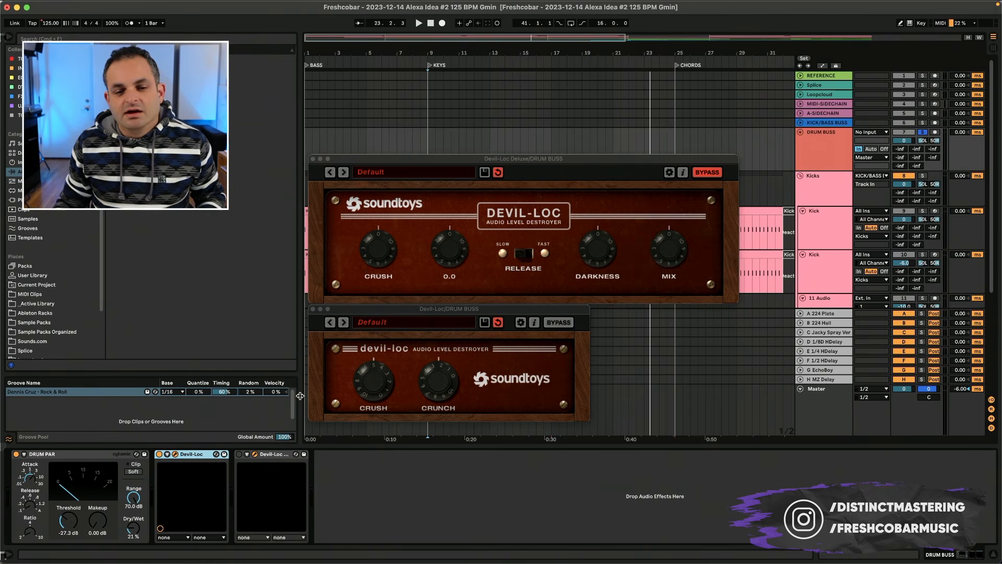
left_click(391, 309)
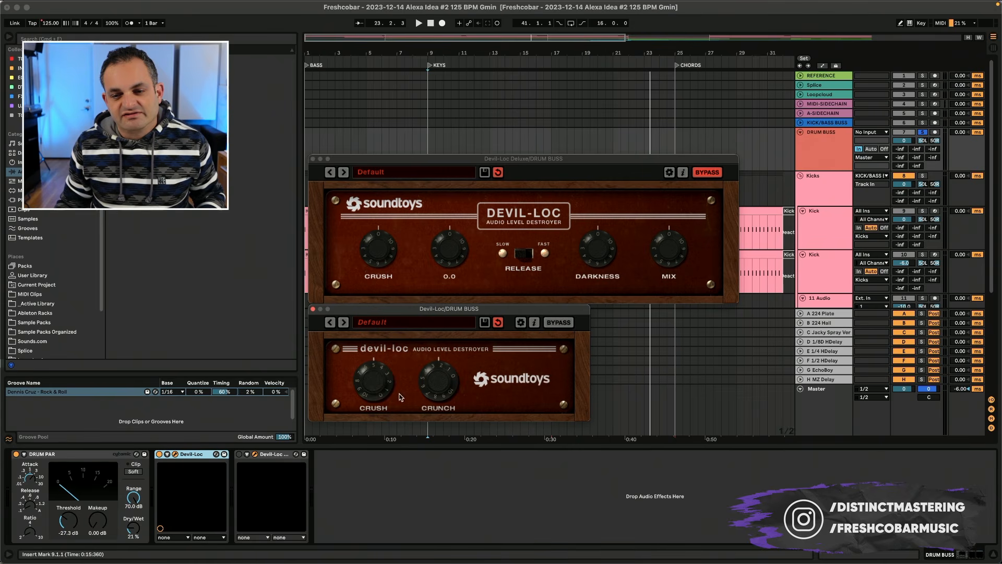
left_click(392, 321)
left_click(407, 378)
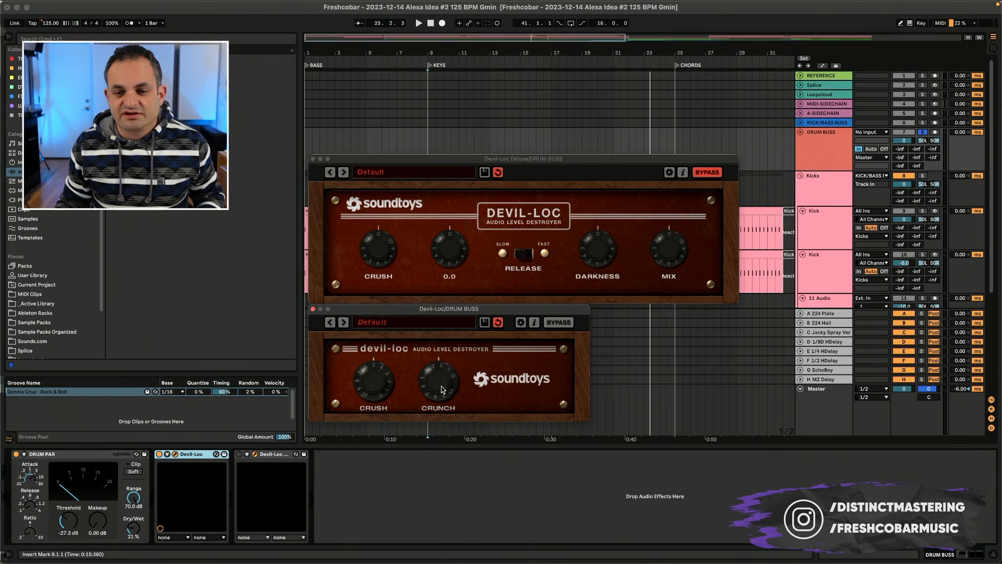
key("space")
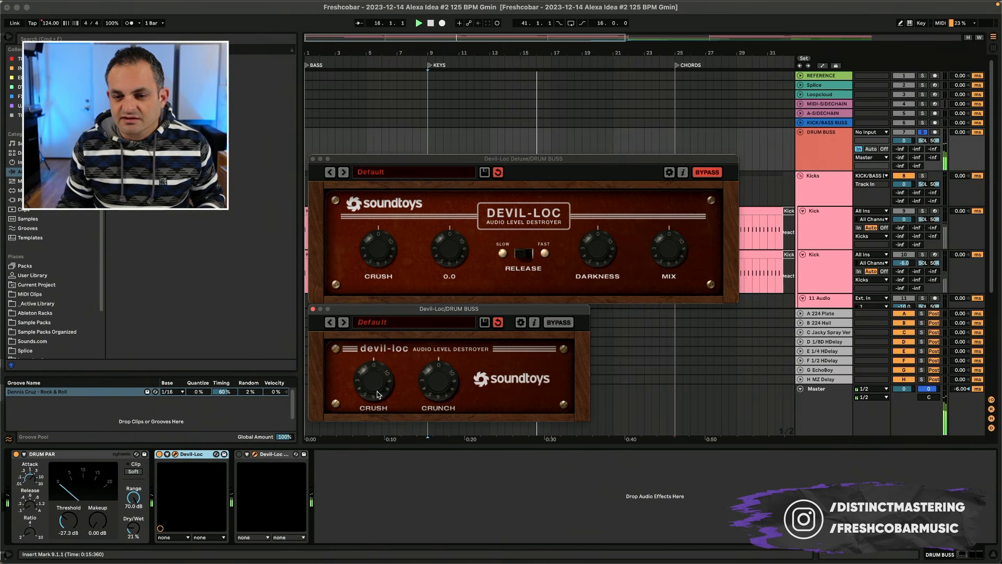
left_click(922, 134)
left_click(922, 132)
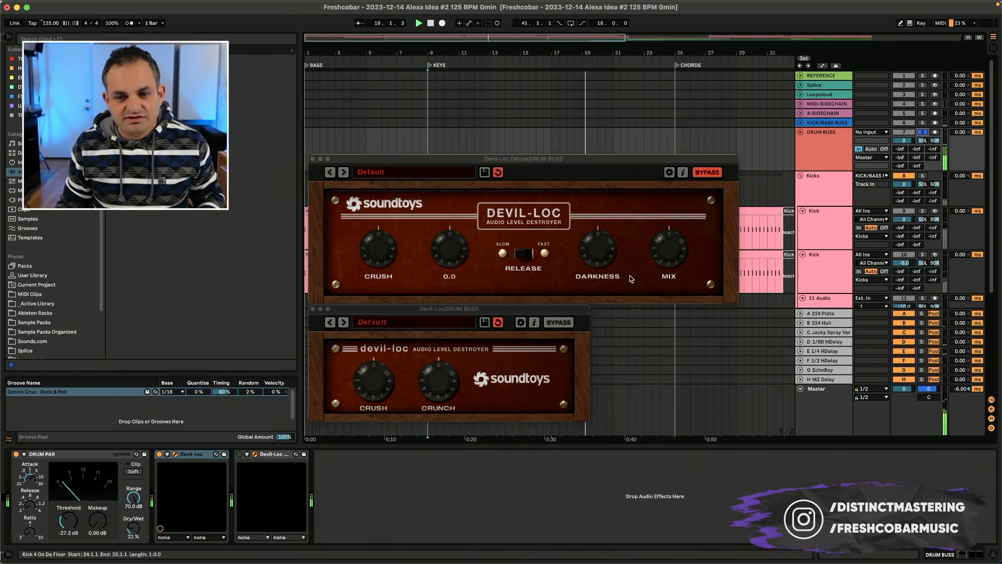
Sweep Devil-Loc's Crush up and down during playback, compare the result with bypass, and stop playback
left_click_drag(376, 384, 387, 322)
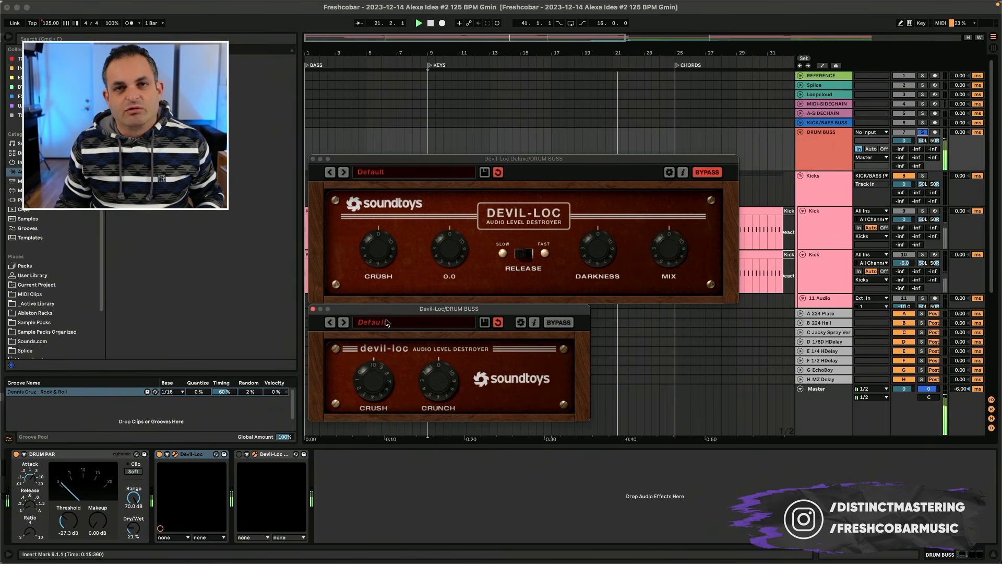
left_click_drag(387, 322, 380, 417)
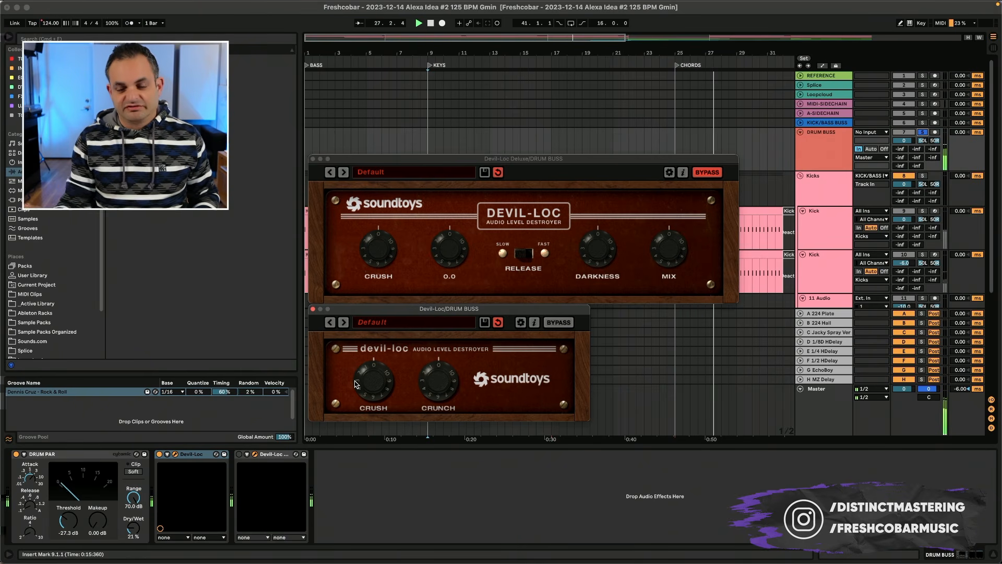
left_click_drag(371, 386, 370, 369)
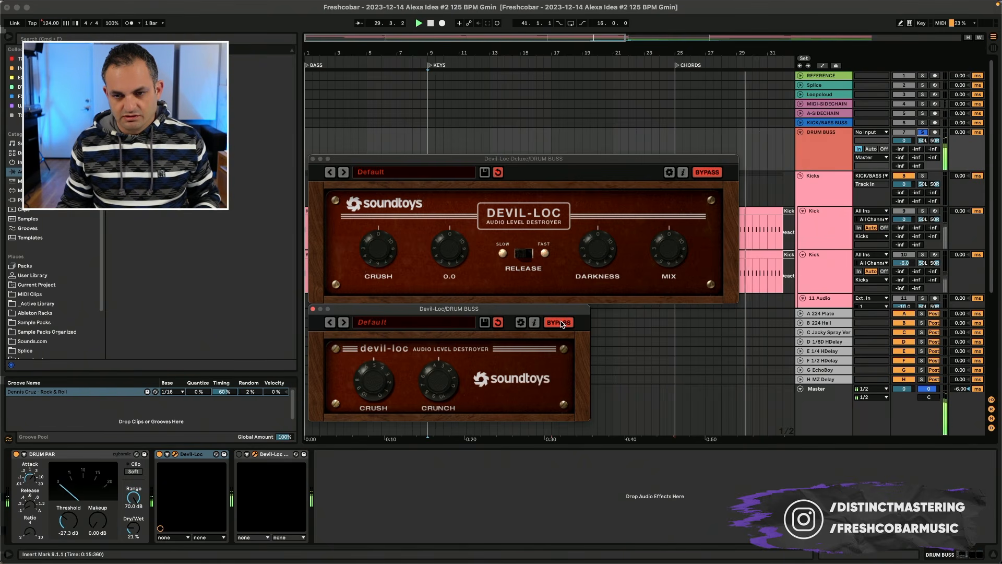
key("space")
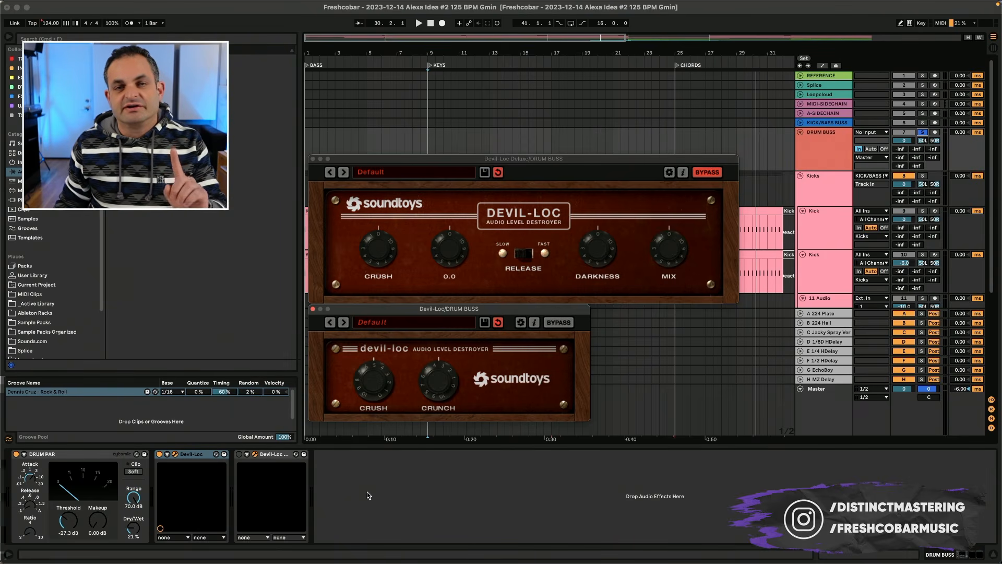
Deactivate Devil-Loc on the DRUM BUSS and close its window, leaving Devil-Loc Deluxe open in front
left_click(159, 454)
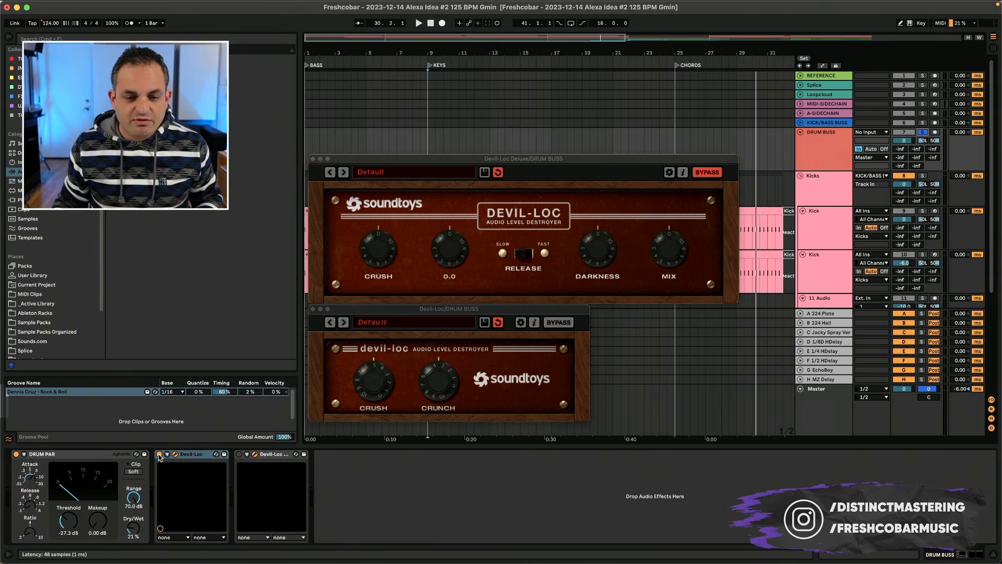
left_click(314, 310)
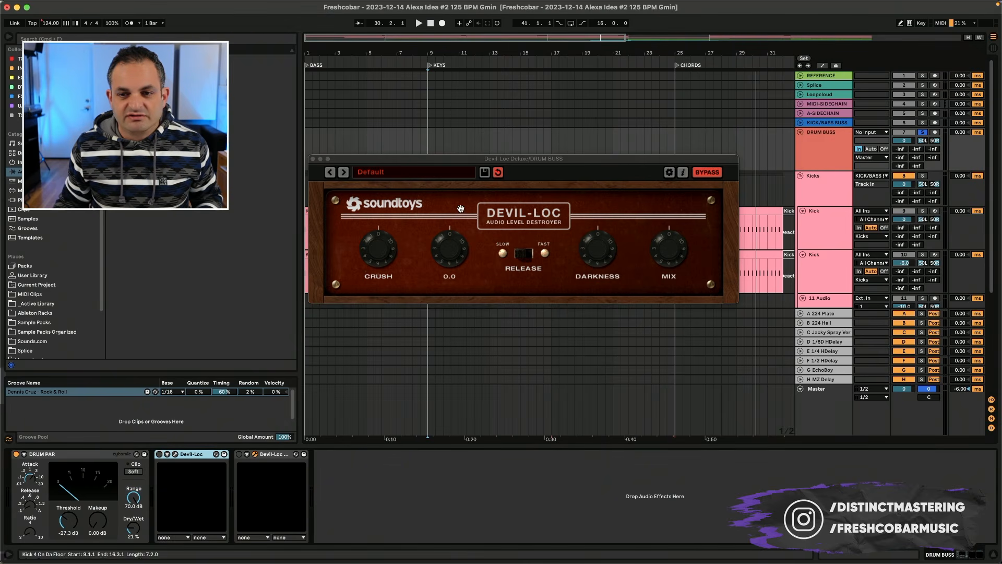
left_click_drag(470, 163, 474, 172)
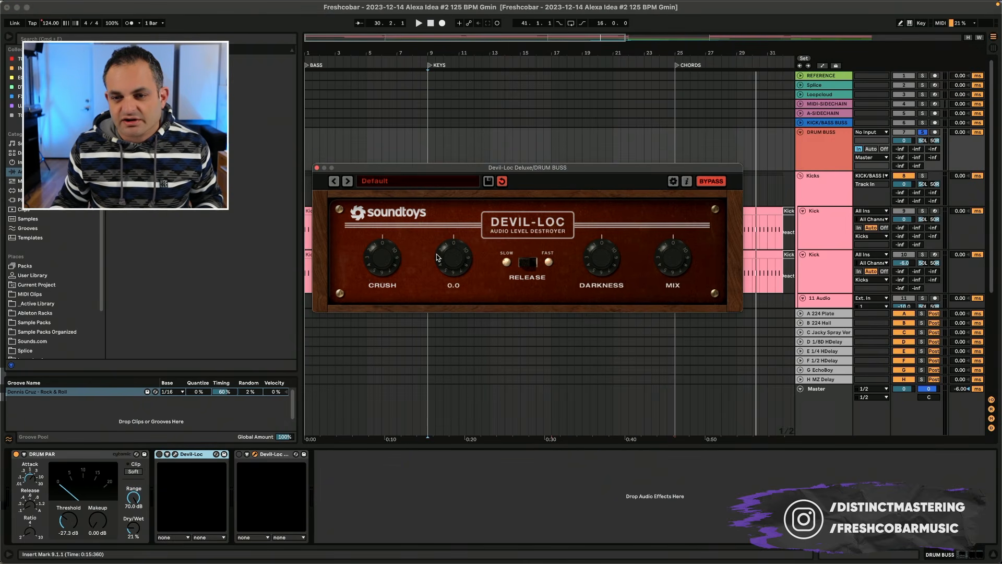
Activate Devil-Loc Deluxe and, during playback, adjust Crush and Mix, set Crunch to 3.6, and switch the release speed
key("0")
key("space")
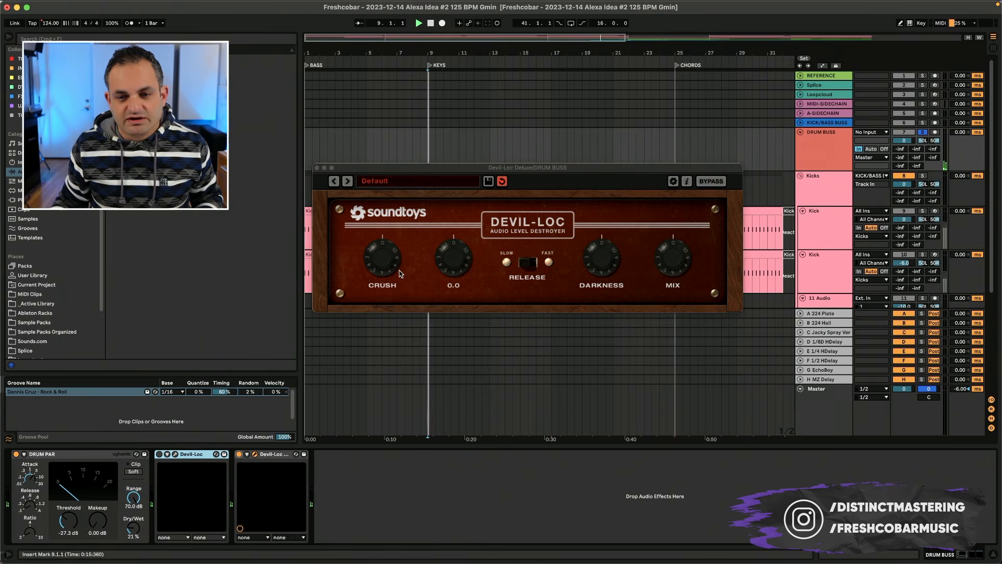
left_click_drag(382, 264, 384, 230)
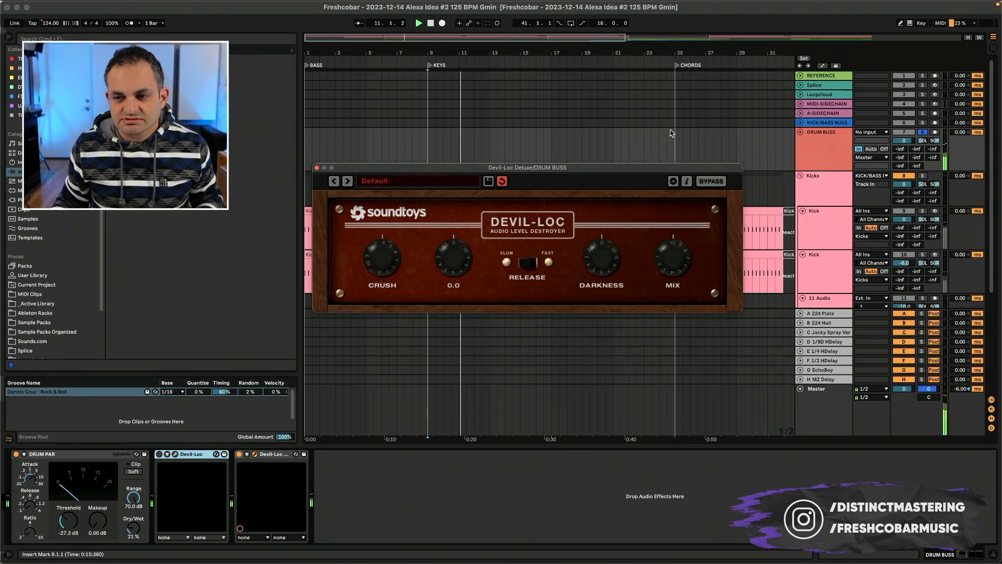
left_click_drag(672, 259, 658, 295)
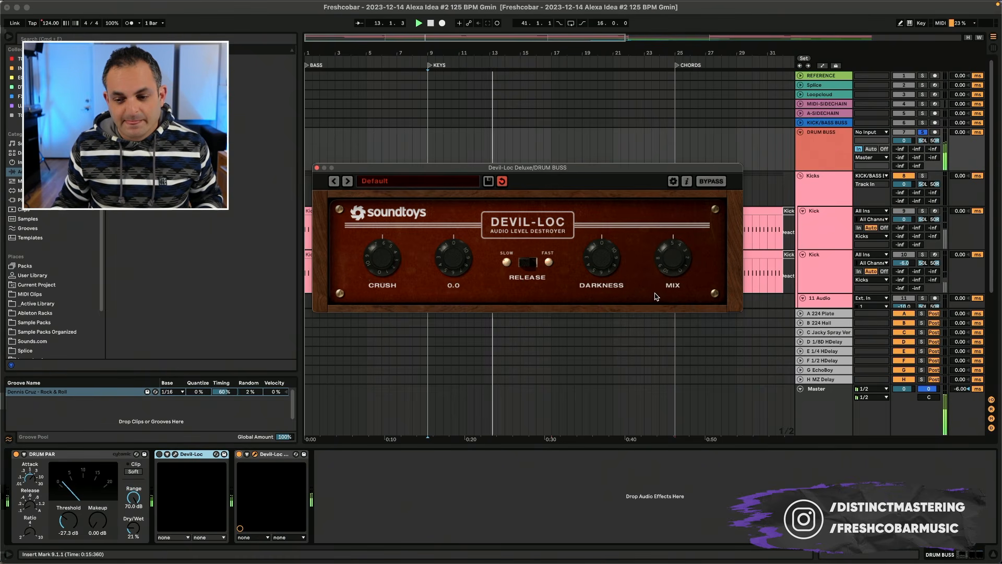
left_click_drag(455, 251, 467, 239)
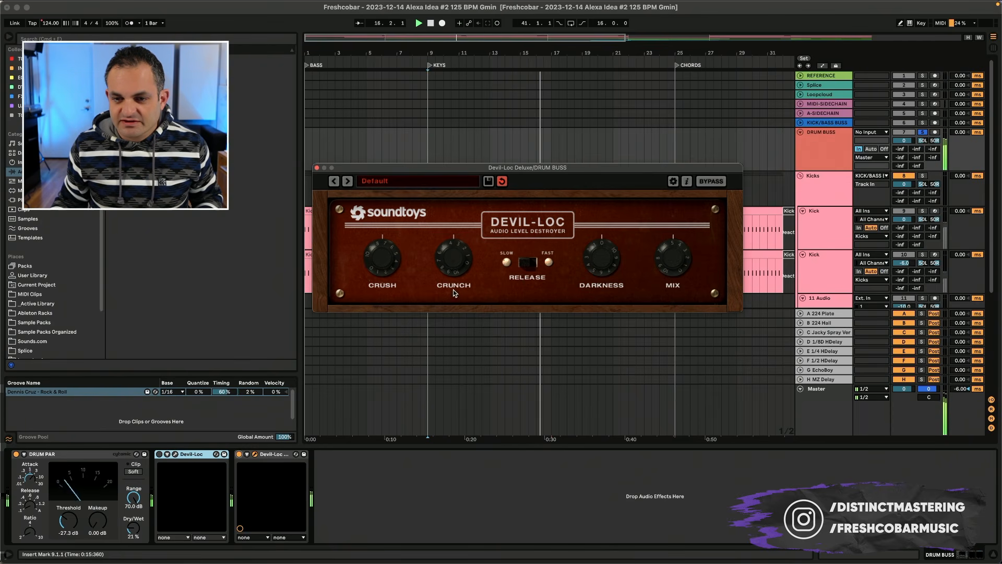
left_click(532, 264)
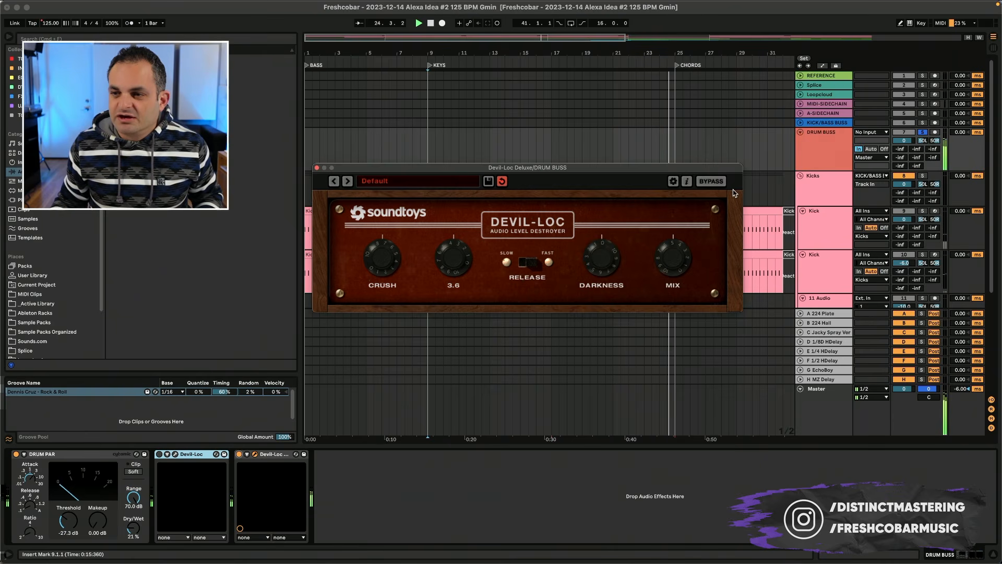
Move the plugin window off the arrangement and show the Devil-Loc Deluxe Darkness automation lane on the DRUM BUSS
left_click_drag(701, 167, 623, 245)
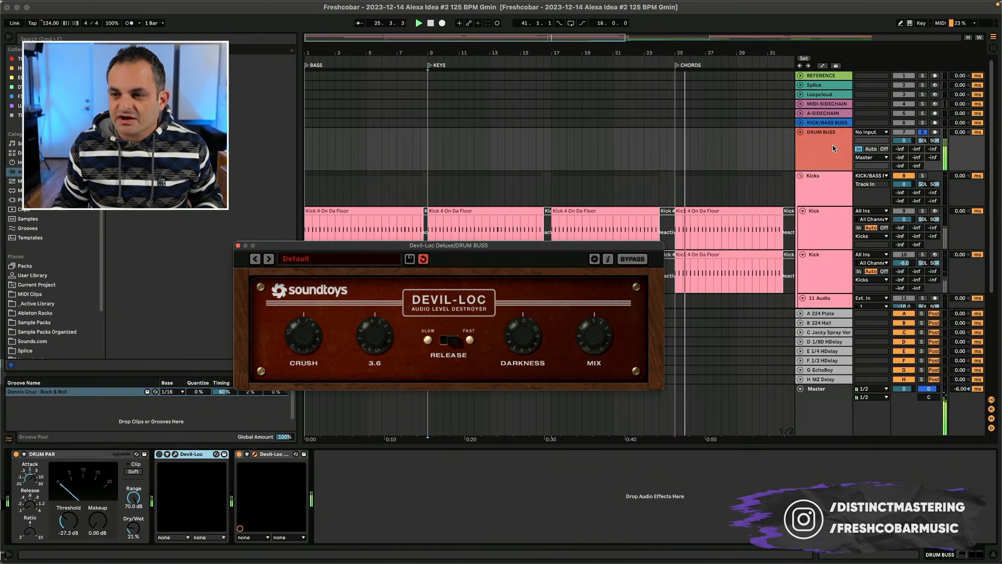
key("a")
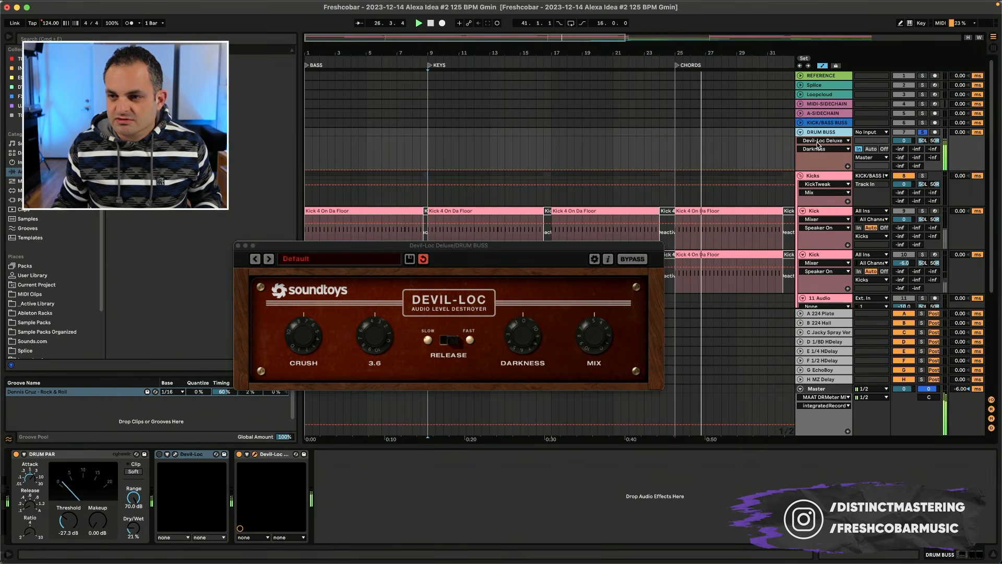
left_click(511, 362)
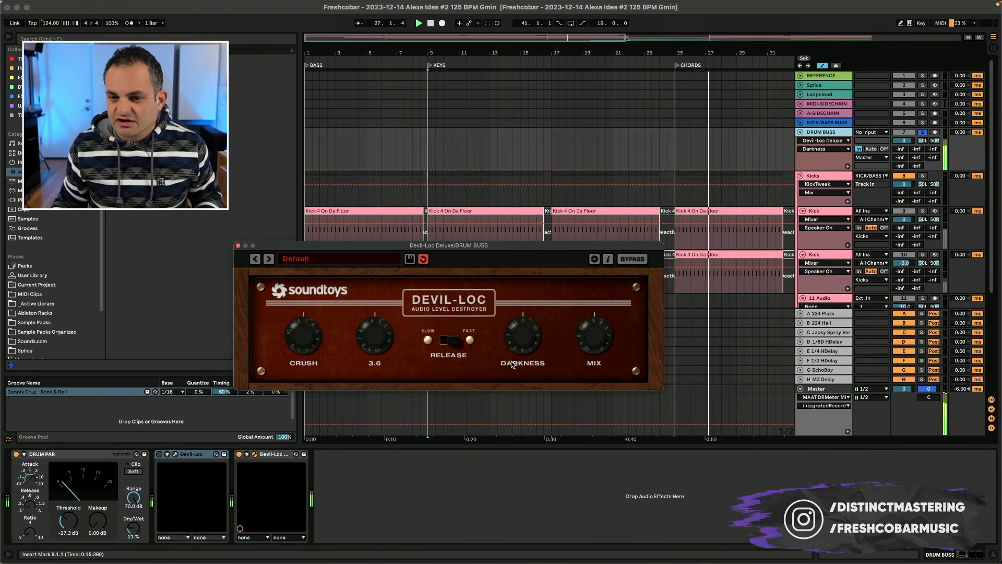
Automate Darkness with a curved rise from bar 25 to bar 32 on the DRUM BUSS and play it back
left_click(706, 166)
left_click(782, 165, "shift")
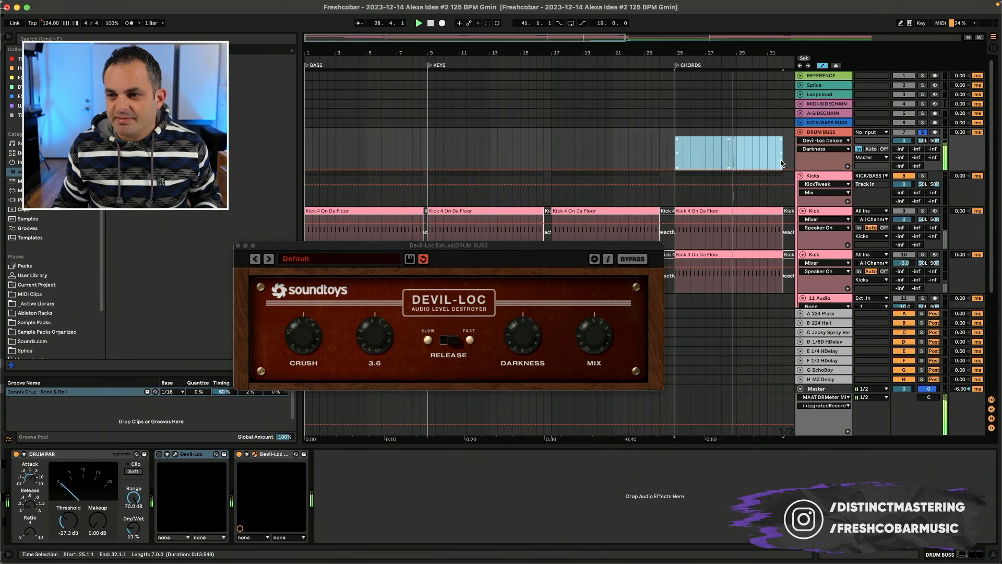
left_click_drag(782, 148, 782, 142)
left_click(675, 142)
key("space")
key("space")
left_click_drag(711, 160, 711, 172)
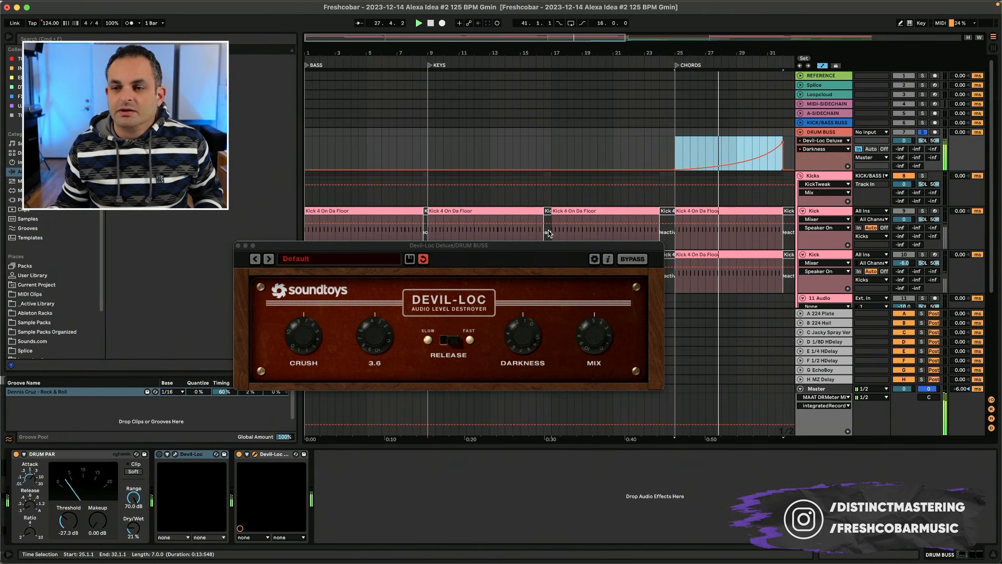
Automate Devil-Loc Deluxe's Crunch on the DRUM BUSS with a curved rise from bar 25 to bar 32
left_click(375, 337)
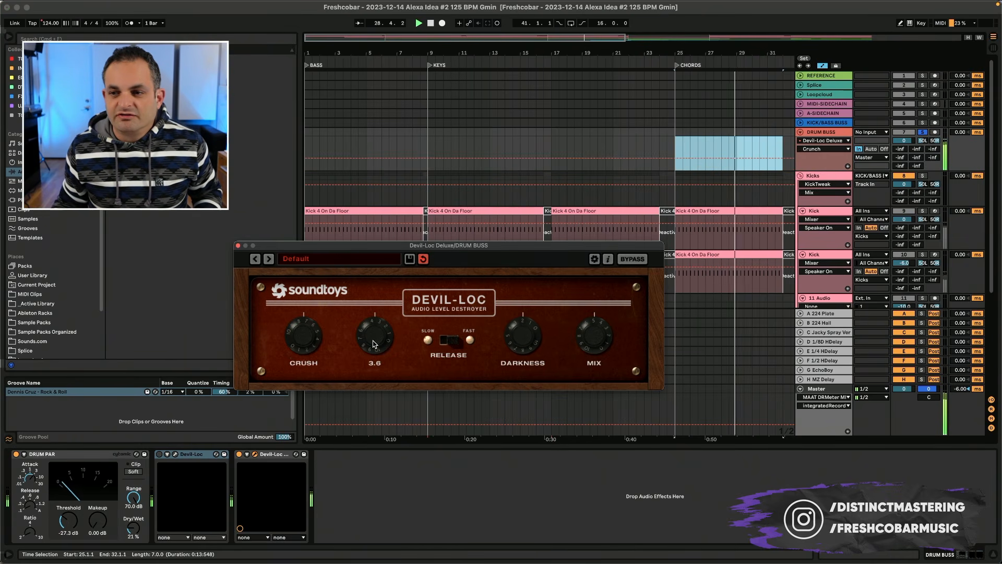
left_click_drag(674, 159, 681, 147)
left_click_drag(746, 149, 747, 158)
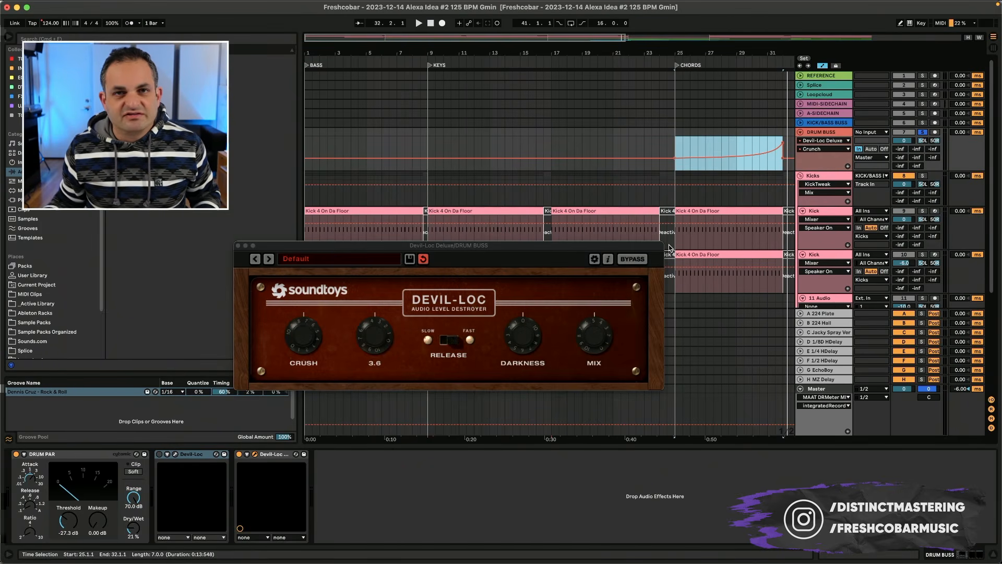
Copy Devil-Loc Deluxe from the DRUM BUSS to the end of the Inst Buss device chain
scroll(693, 240, "down", 3)
scroll(696, 237, "down", 3)
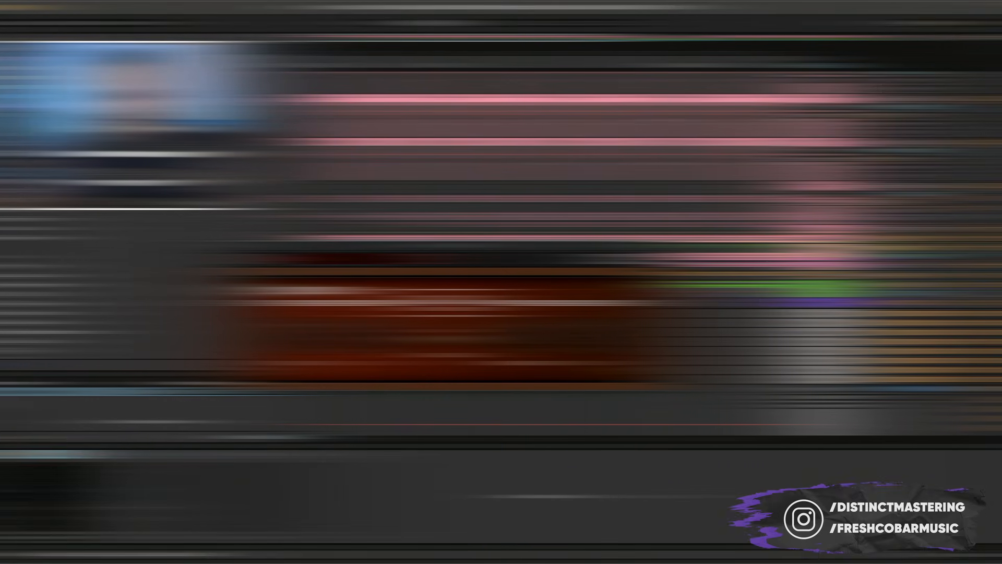
scroll(773, 144, "up", 4)
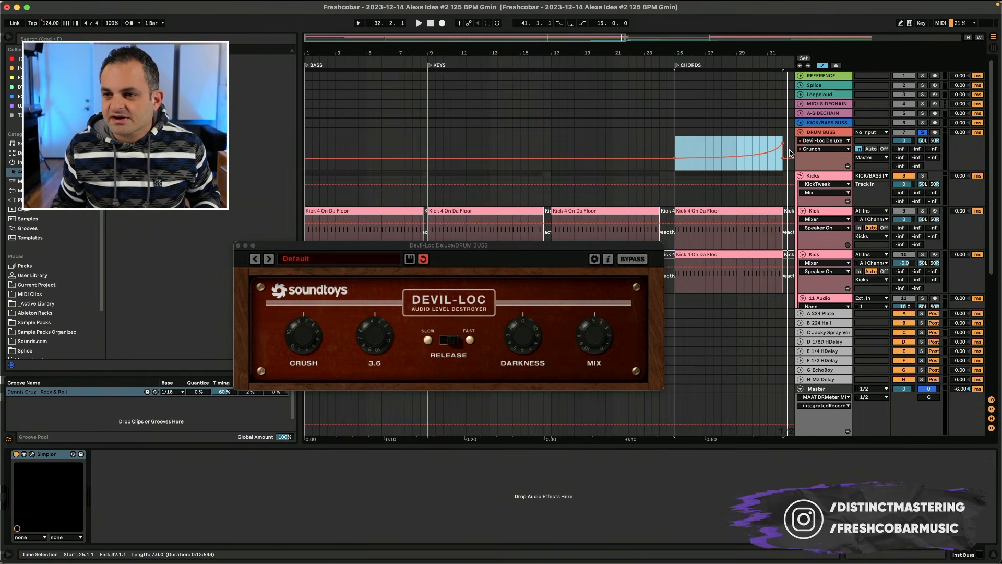
left_click(813, 133)
left_click(260, 459)
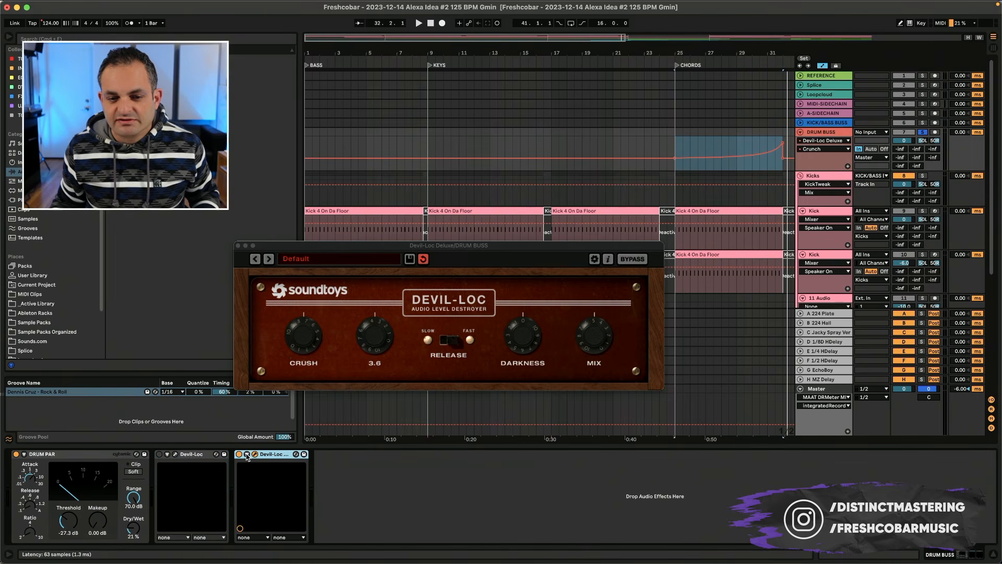
scroll(801, 243, "down", 4)
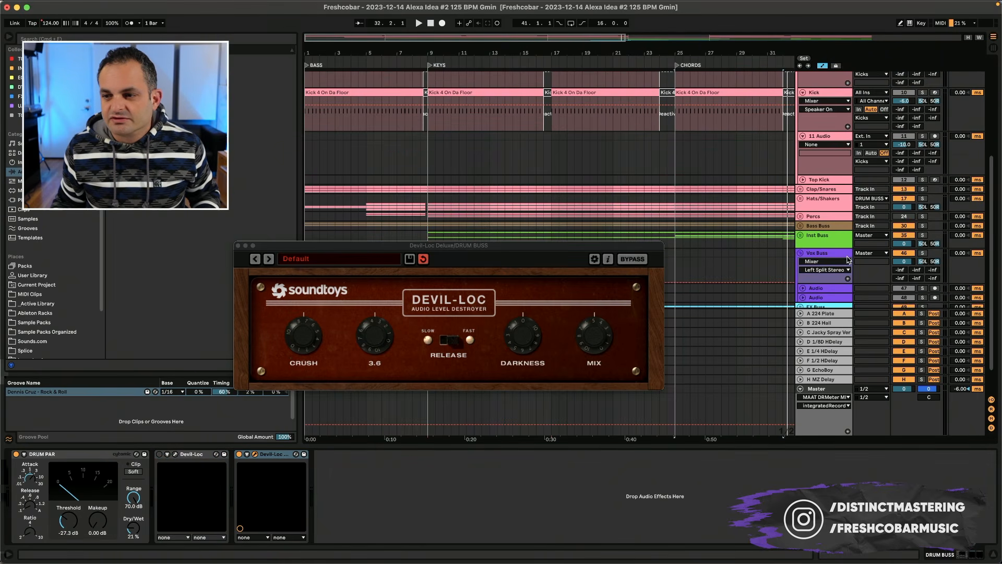
scroll(847, 260, "down", 2)
left_click(826, 198)
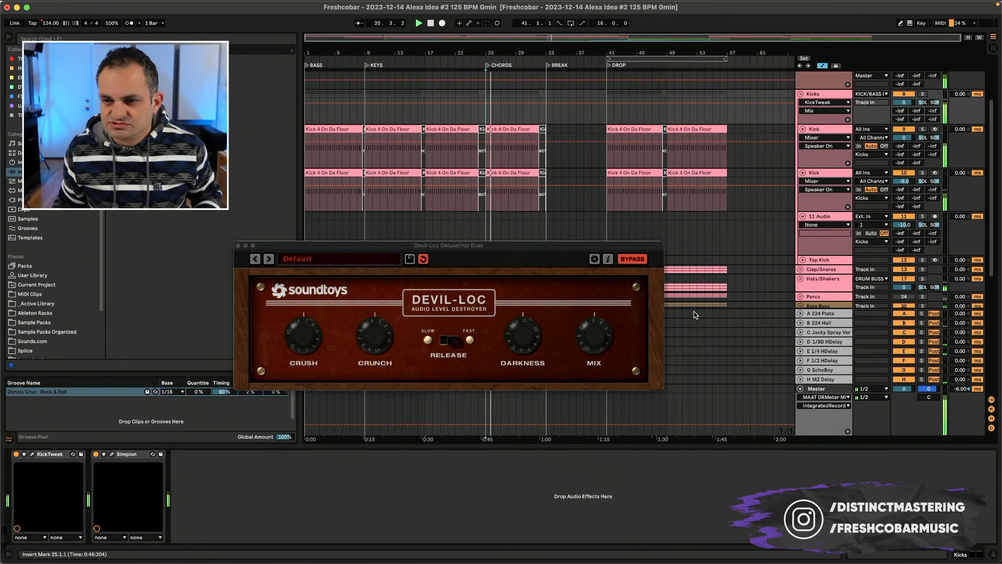
Play the arrangement from the DROP marker at bar 41 with the Inst Buss tracks in view
scroll(632, 160, "down", 5)
left_click(608, 141)
key("space")
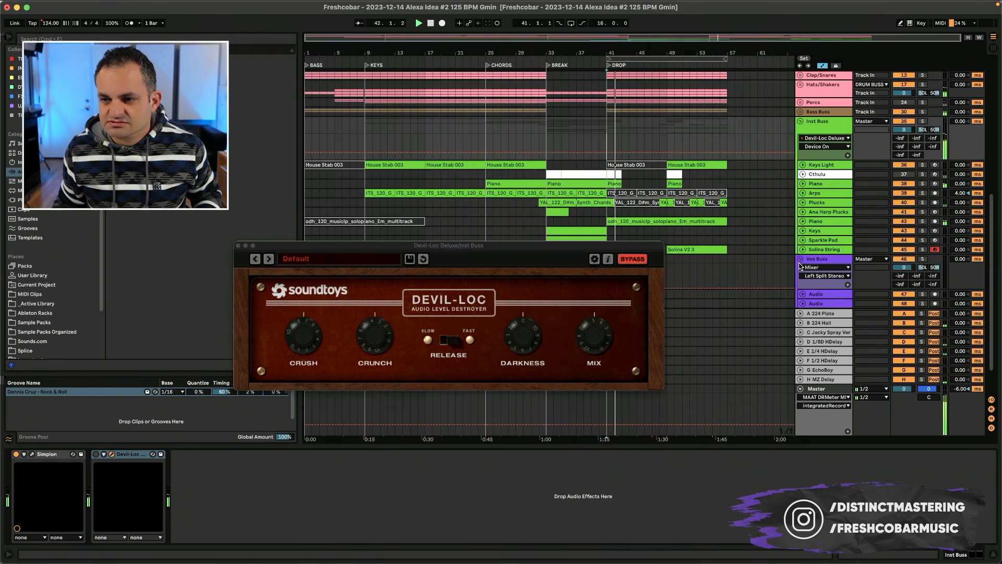
scroll(808, 272, "up", 3)
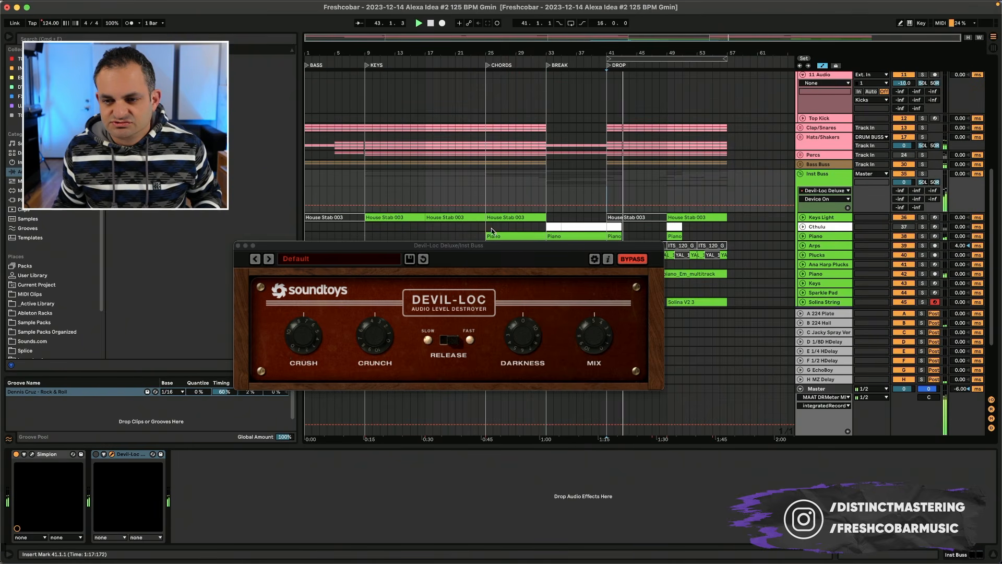
Take Devil-Loc Deluxe on the Inst Buss out of bypass and activate the device
left_click(633, 260)
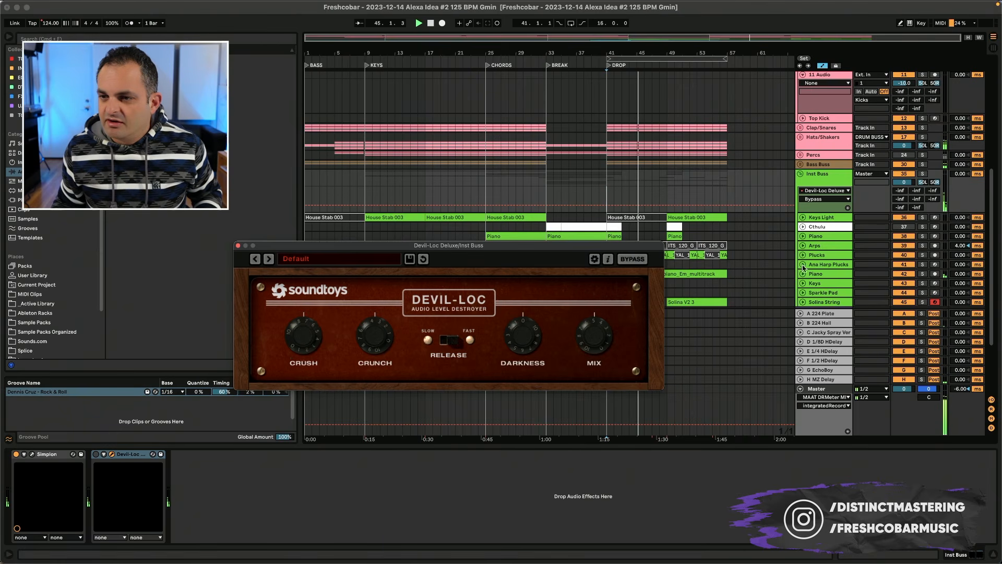
double_click(818, 175)
left_click(96, 454)
Adjust Crunch, the release speed and Mix on the Inst Buss Devil-Loc Deluxe during playback
left_click_drag(395, 347, 528, 307)
left_click(429, 342)
left_click(583, 350)
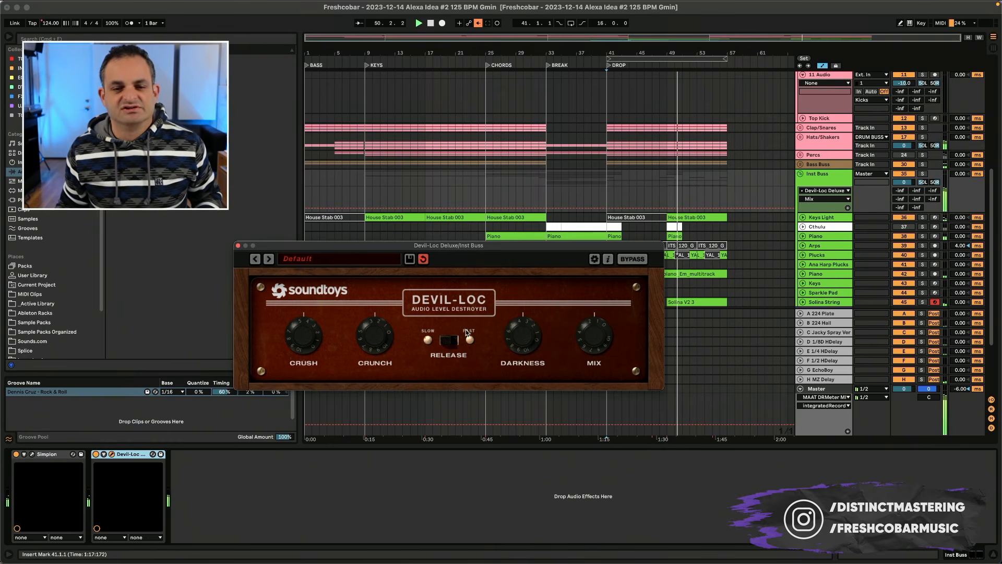